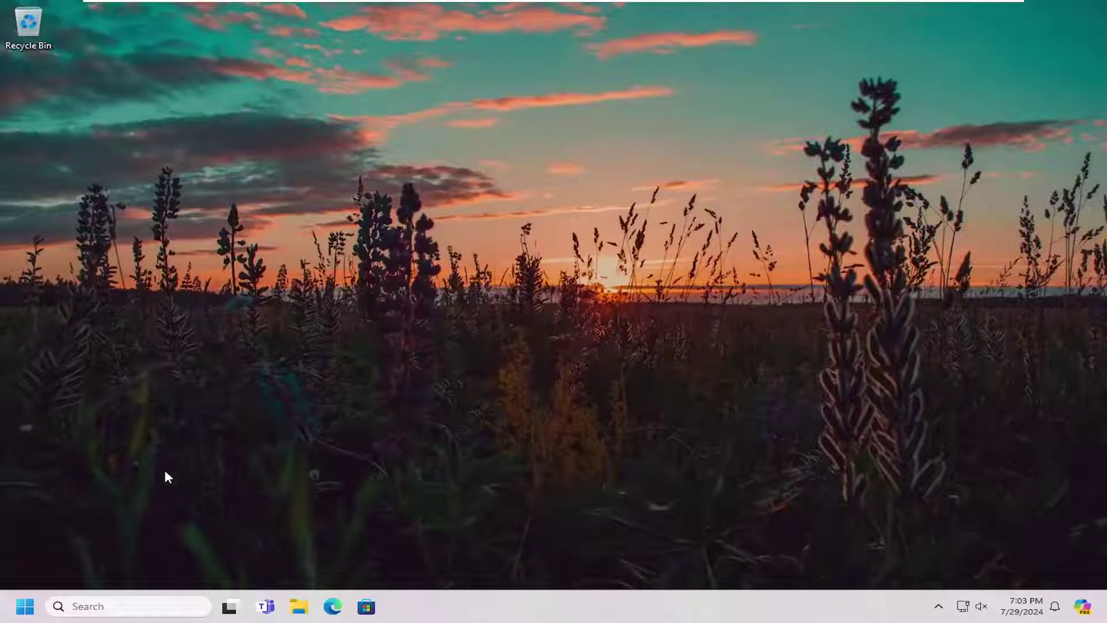
Search Start for 'windows features' and launch Turn Windows features on or off.
{"action": "left_click", "coordinate": [26, 606]}
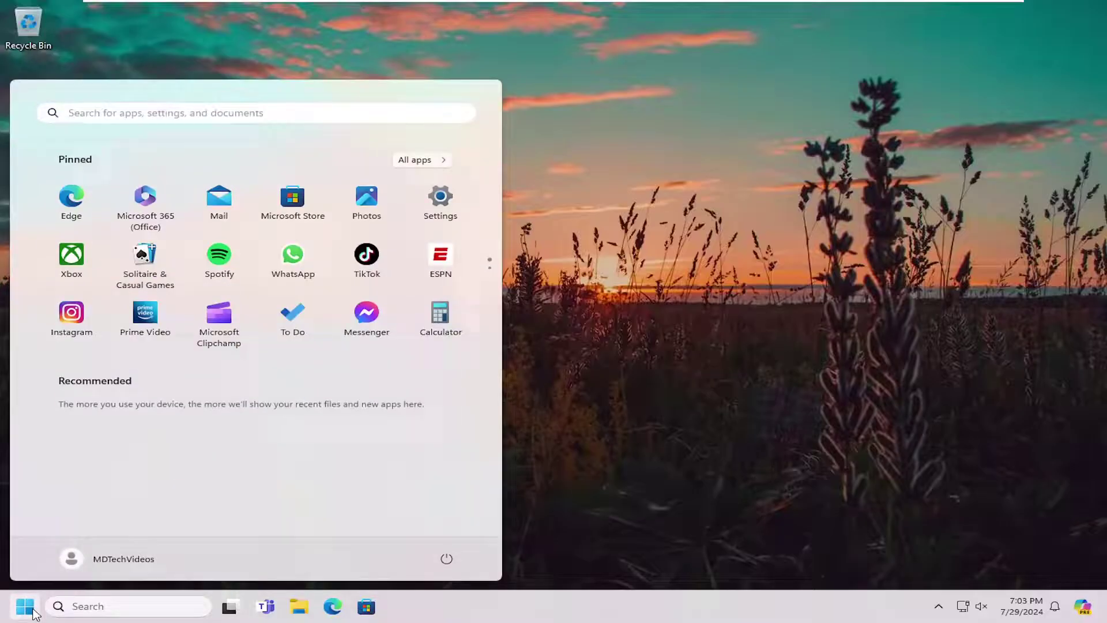
{"action": "type", "text": "windows fea"}
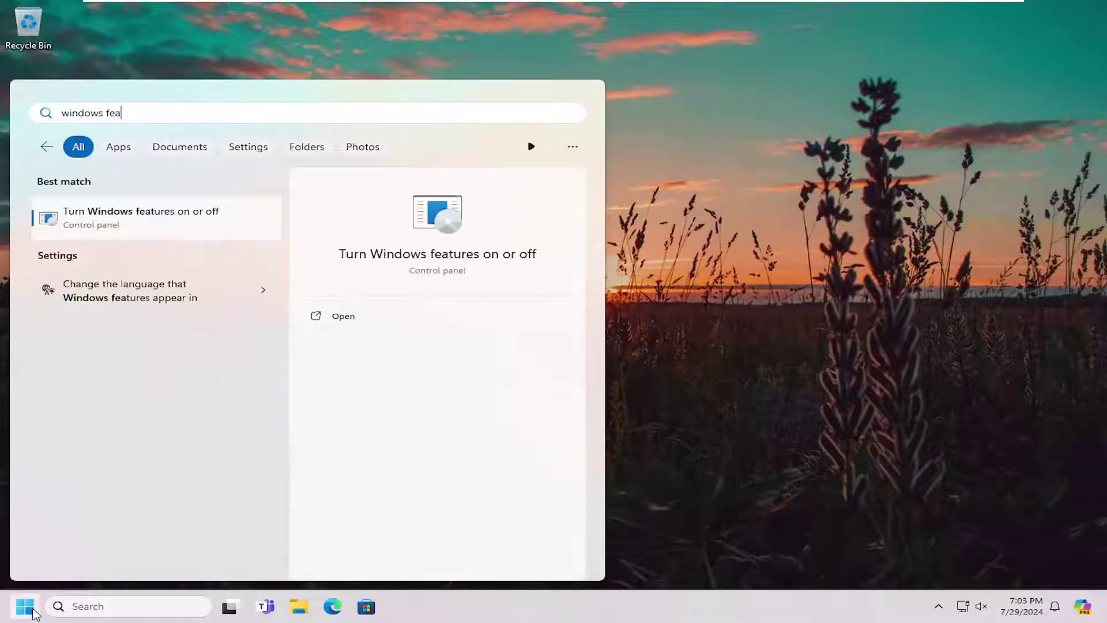
{"action": "type", "text": "tr"}
{"action": "key", "text": "BackSpace"}
{"action": "type", "text": "u"}
{"action": "left_click", "coordinate": [141, 218]}
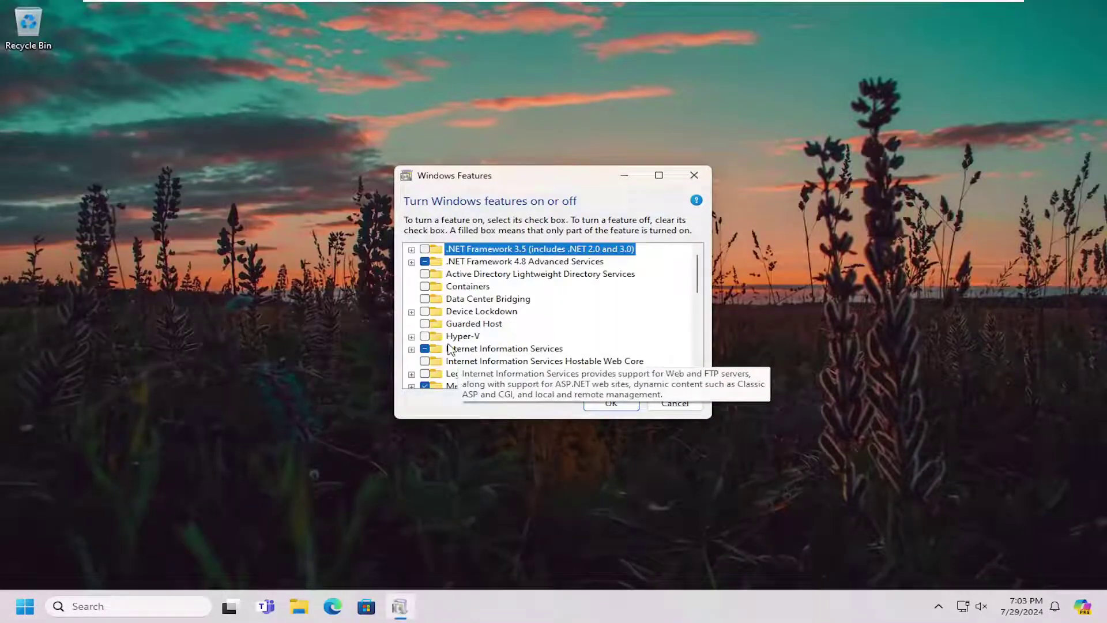
Enable Hyper-V including Hyper-V Platform and Hyper-V Services, then confirm with OK.
{"action": "left_click", "coordinate": [463, 336]}
{"action": "left_click", "coordinate": [411, 335]}
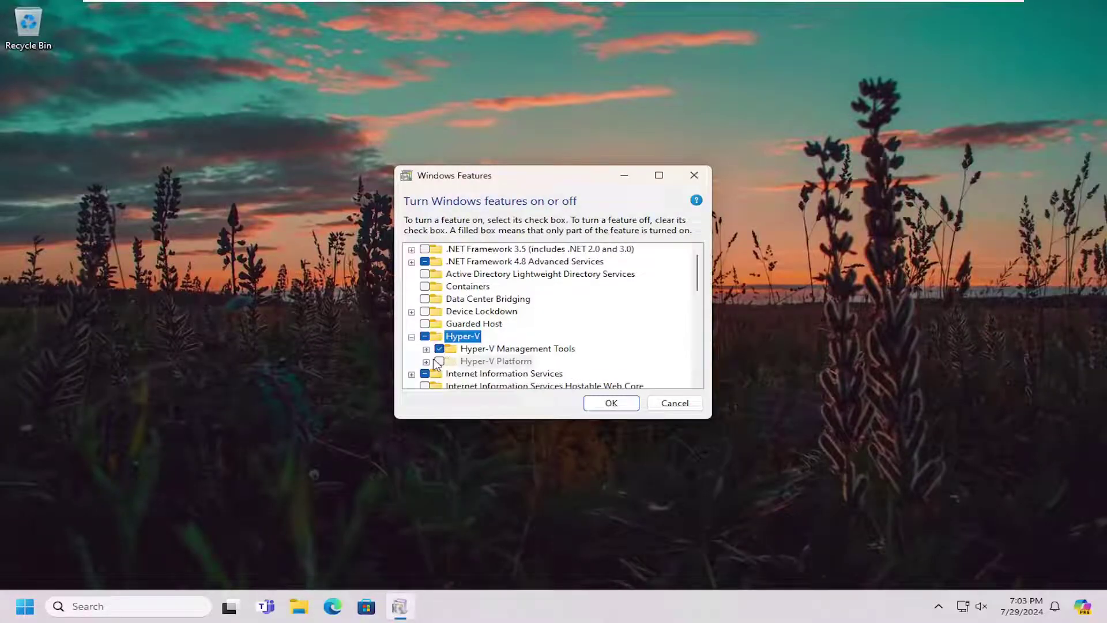
{"action": "left_click", "coordinate": [427, 361]}
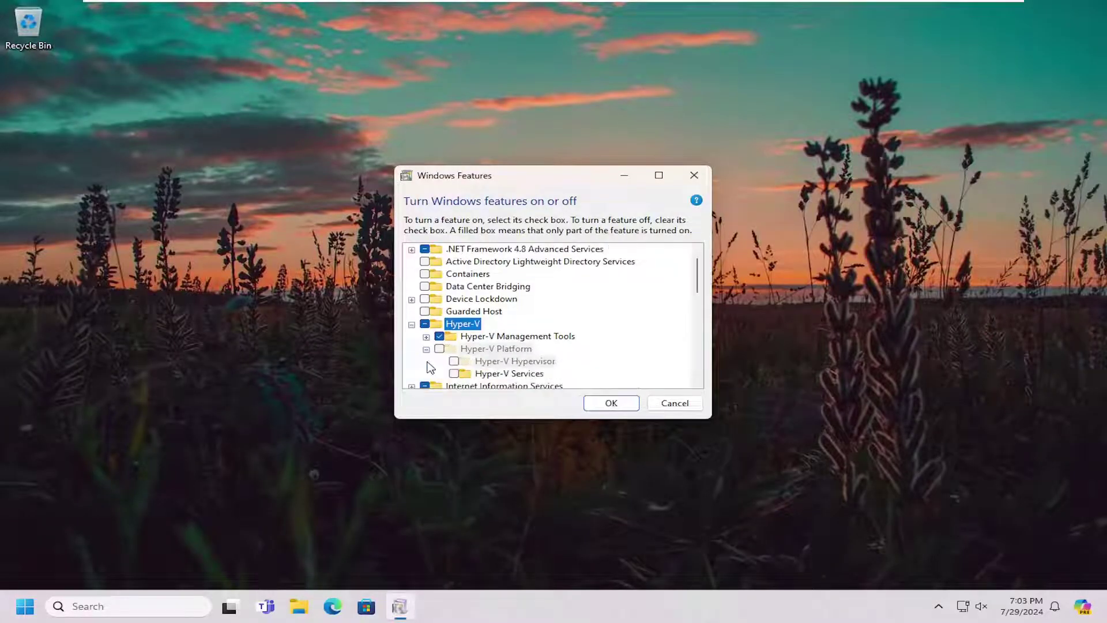
{"action": "left_click", "coordinate": [454, 374]}
{"action": "left_click", "coordinate": [611, 404]}
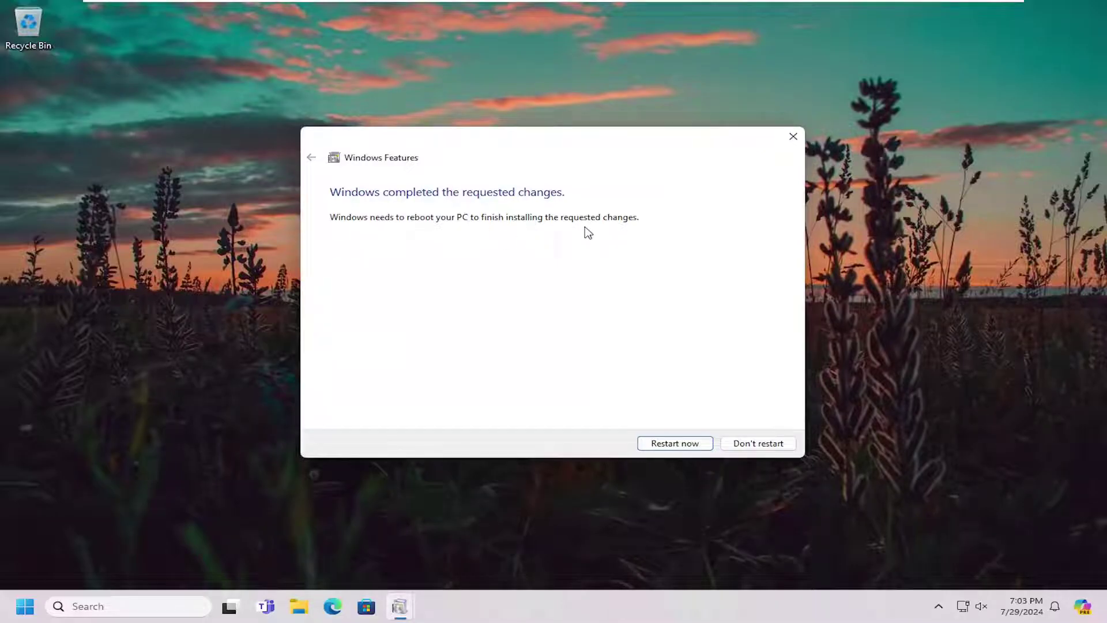
Choose Restart now so Windows reboots and finishes installing Hyper-V.
{"action": "left_click", "coordinate": [681, 444]}
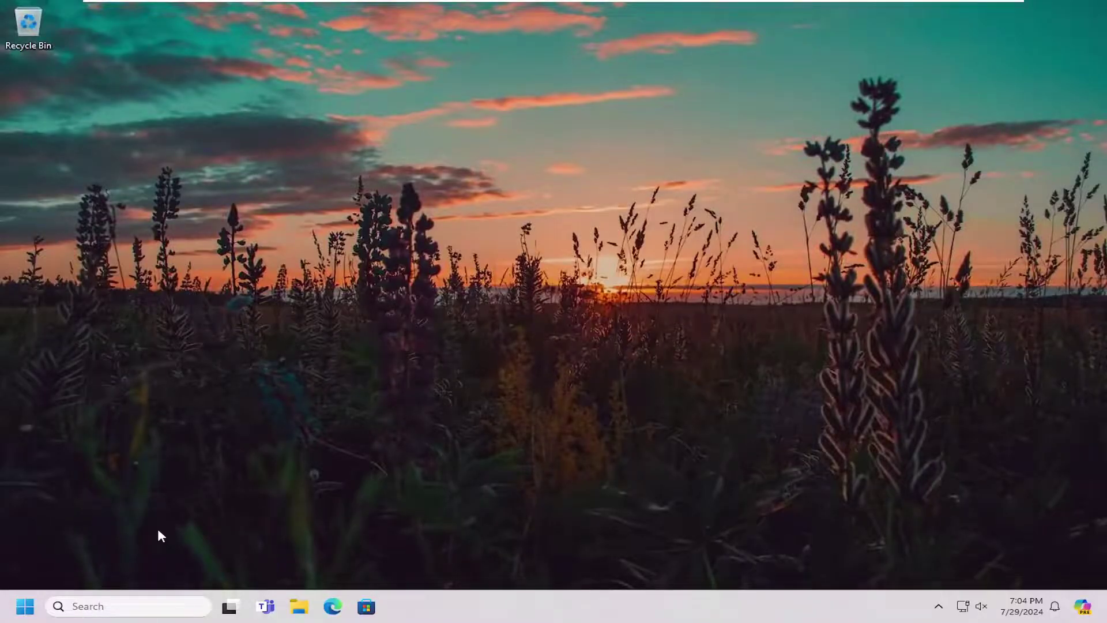
Search Start for 'cmd' and run Command Prompt as administrator.
{"action": "left_click", "coordinate": [25, 606]}
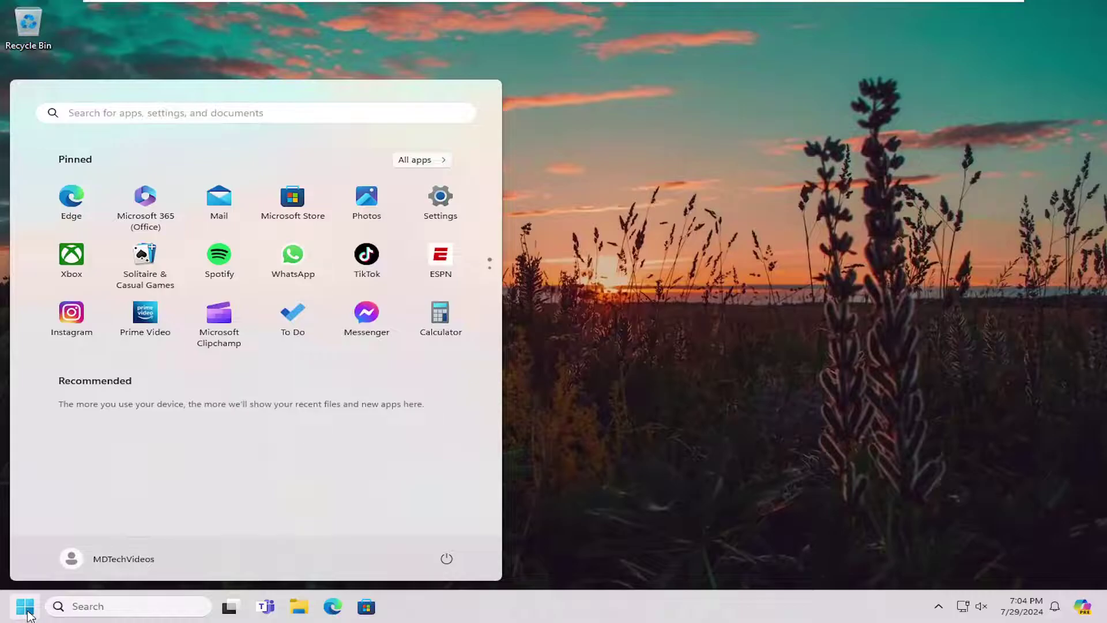
{"action": "type", "text": "cmd"}
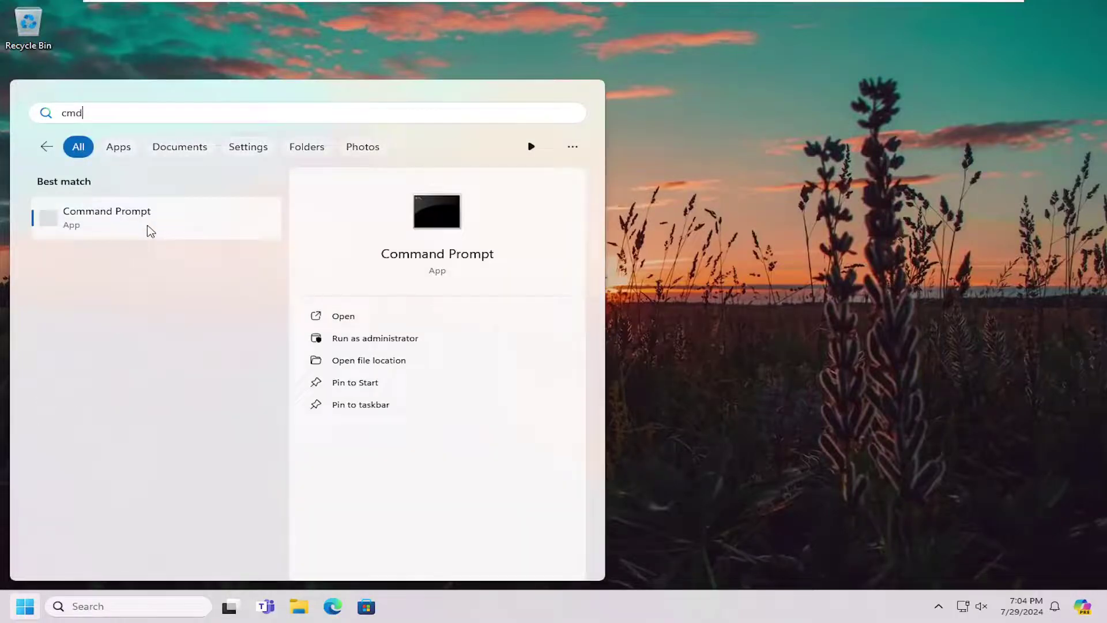
{"action": "right_click", "coordinate": [129, 213]}
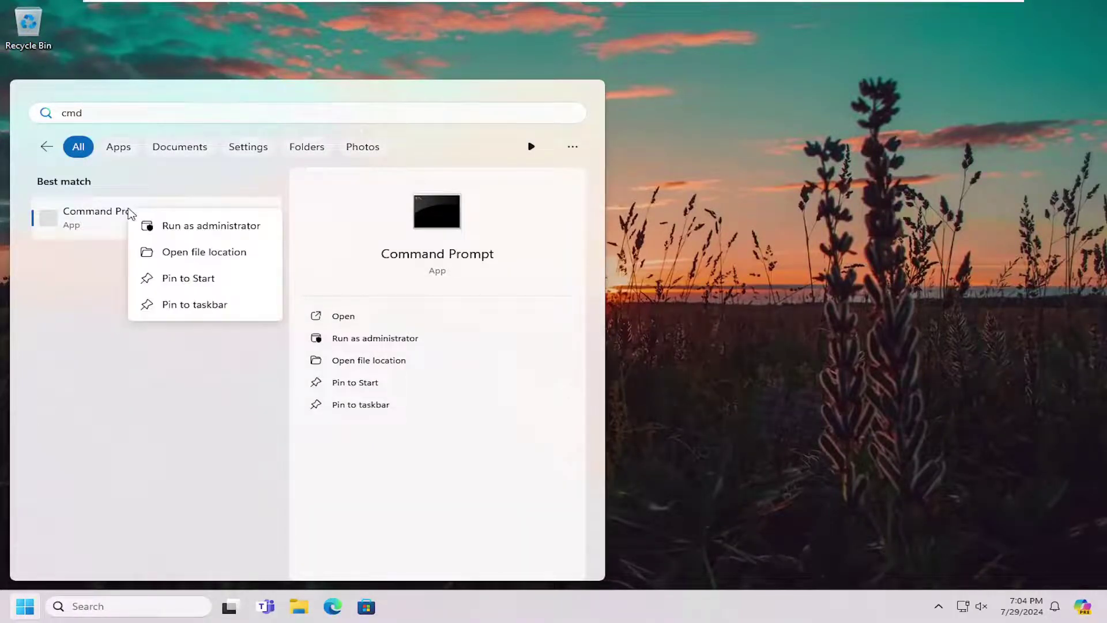
{"action": "left_click", "coordinate": [197, 228]}
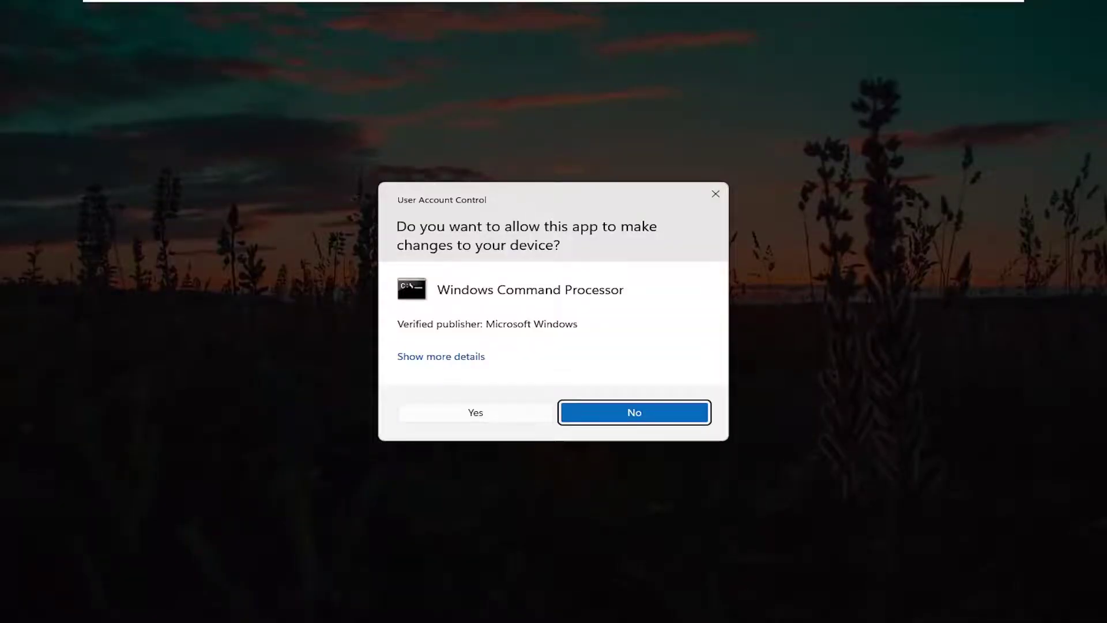
Approve the UAC prompt and run 'sfc /scannow' to check system files.
{"action": "left_click", "coordinate": [475, 412]}
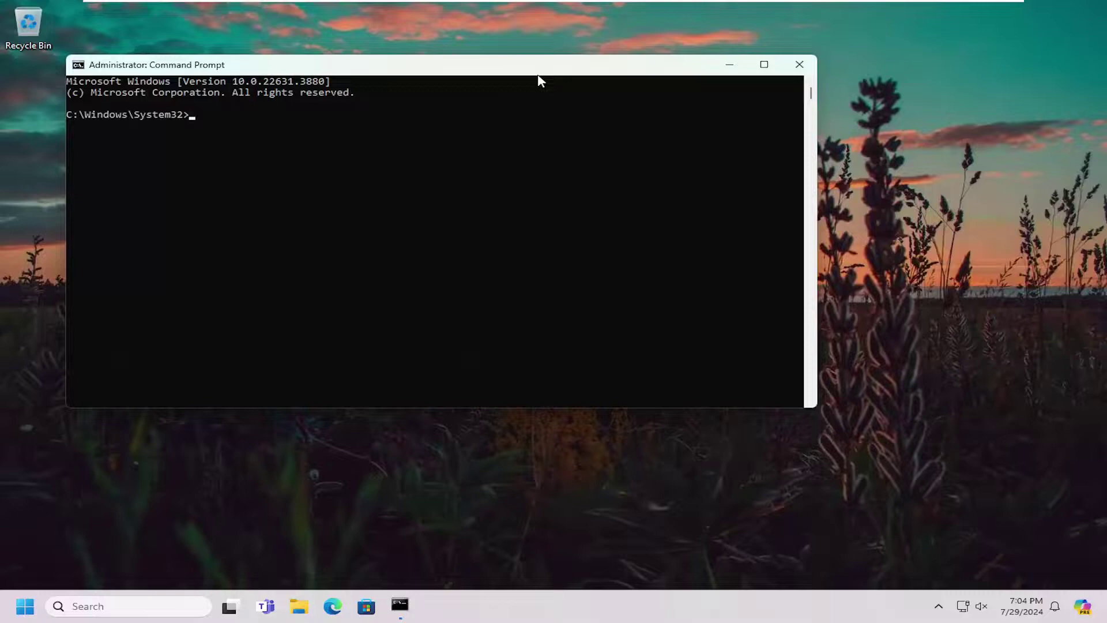
{"action": "type", "text": "sfc "}
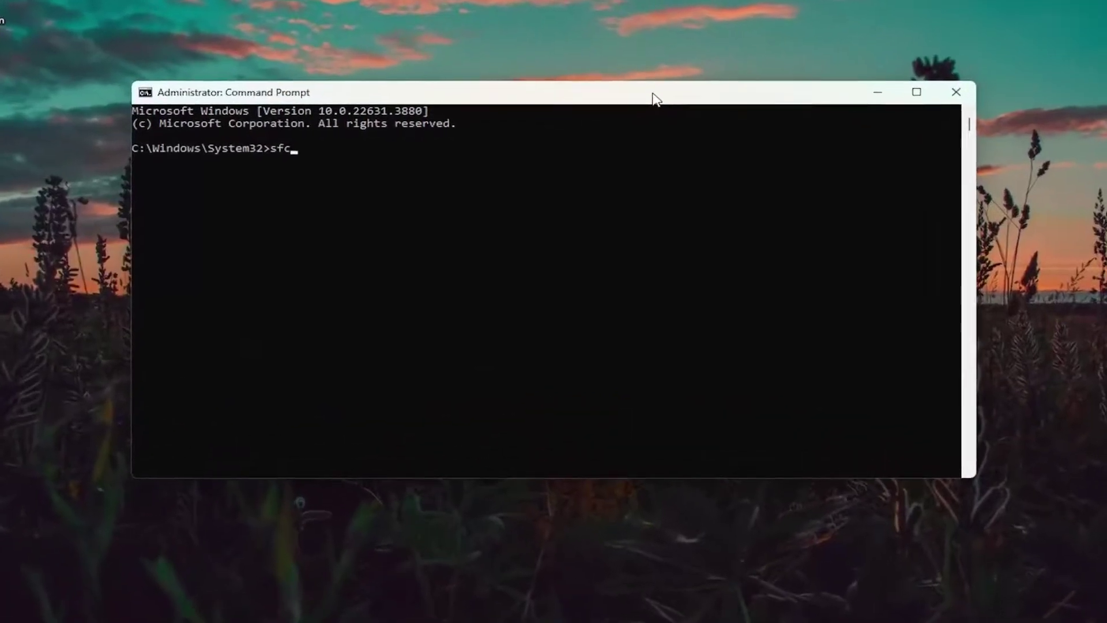
{"action": "type", "text": "/scannow"}
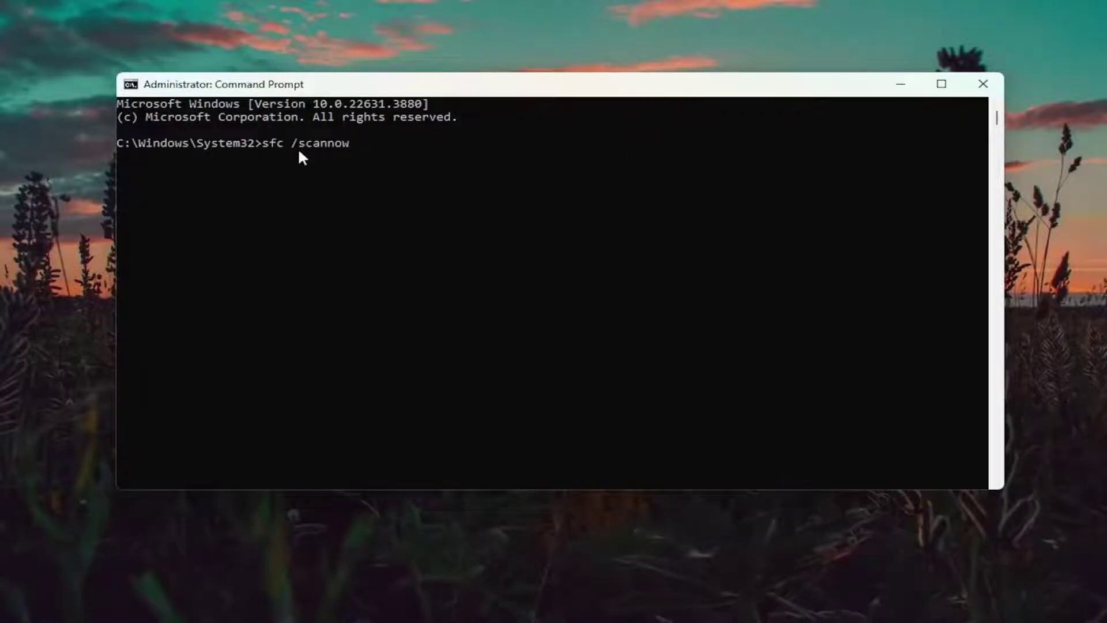
{"action": "key", "text": "Return"}
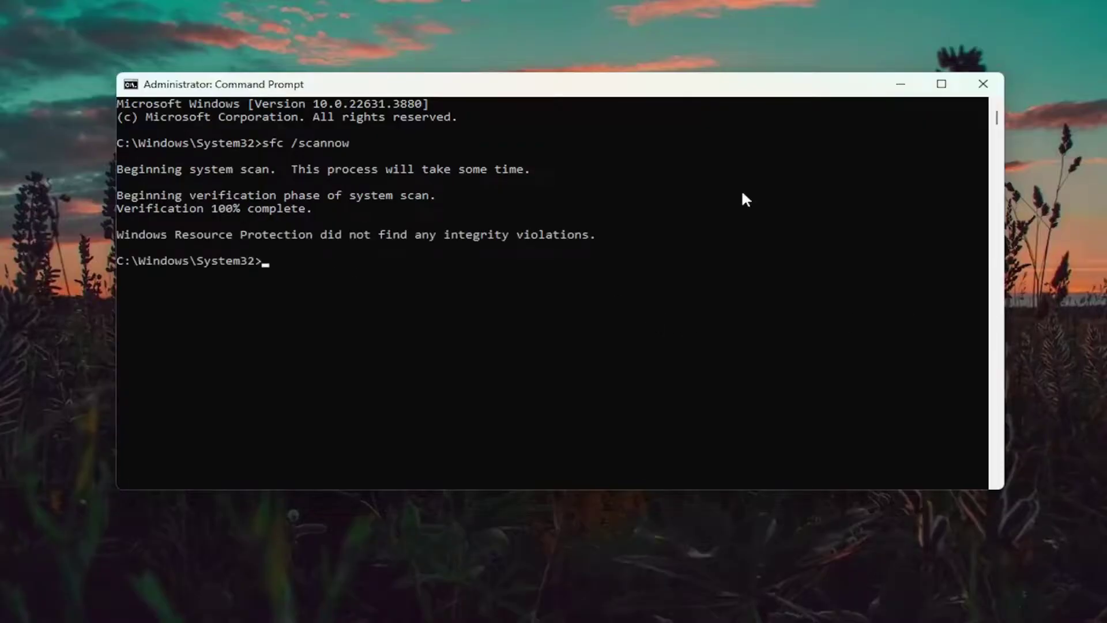
{"action": "left_click", "coordinate": [984, 84]}
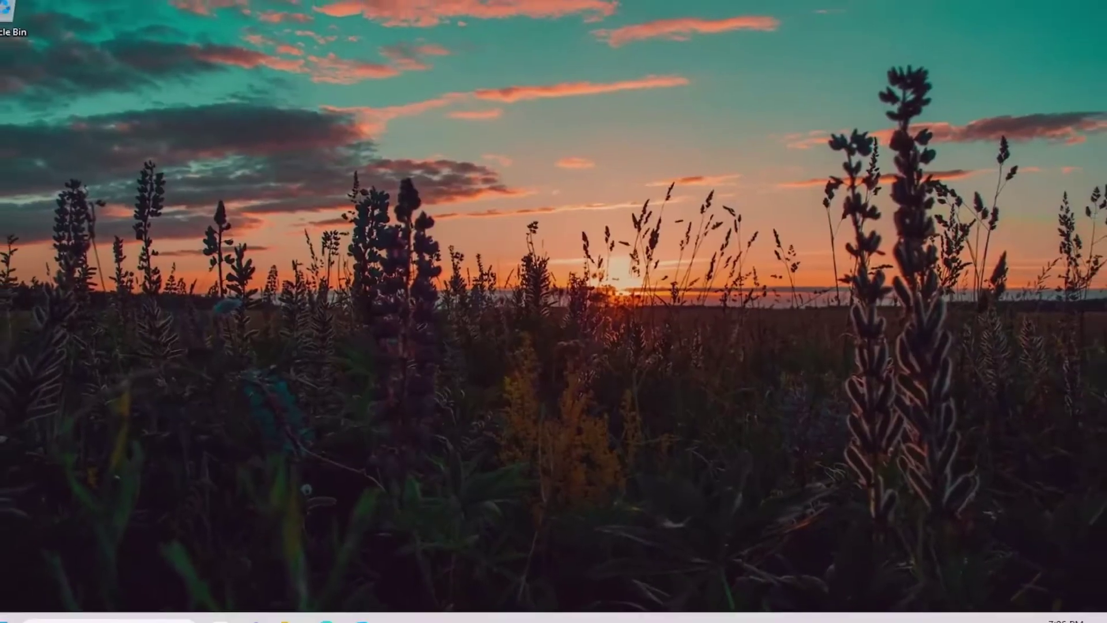